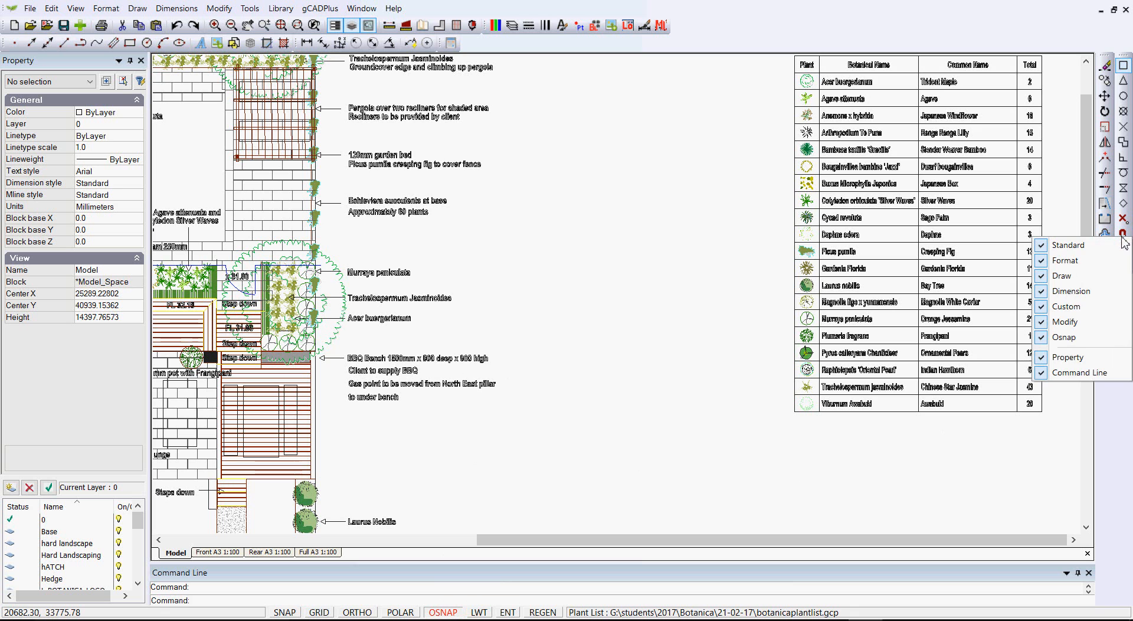
- Review the Object Snap drafting settings without changing them, and turn object snap off
{"action": "left_click", "coordinate": [1122, 235]}
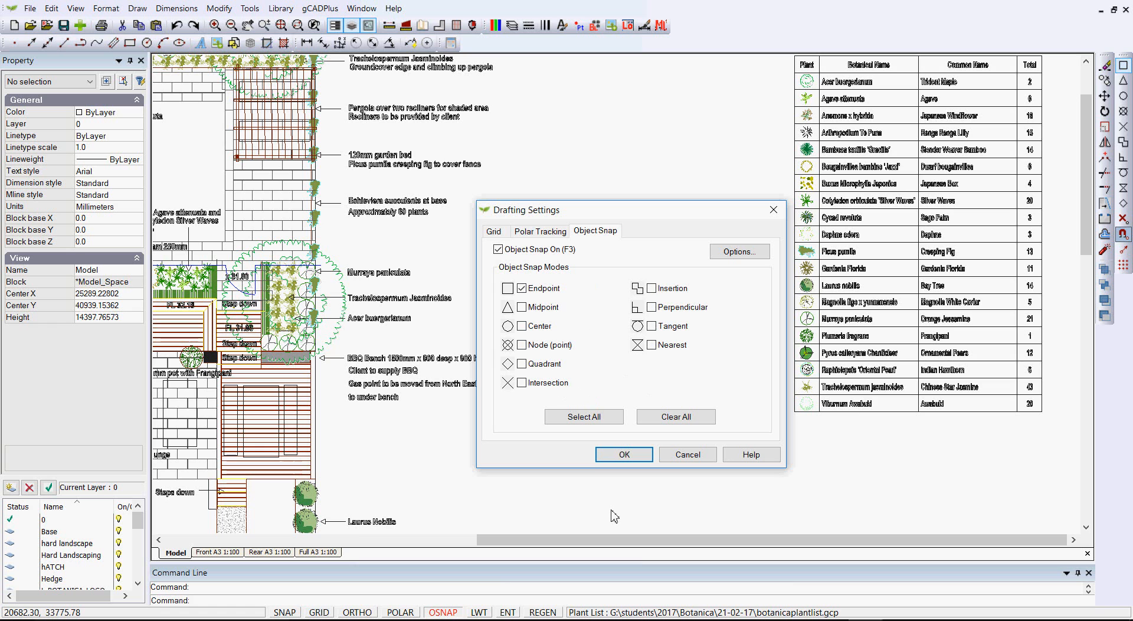
{"action": "left_click", "coordinate": [684, 456]}
{"action": "left_click", "coordinate": [448, 613]}
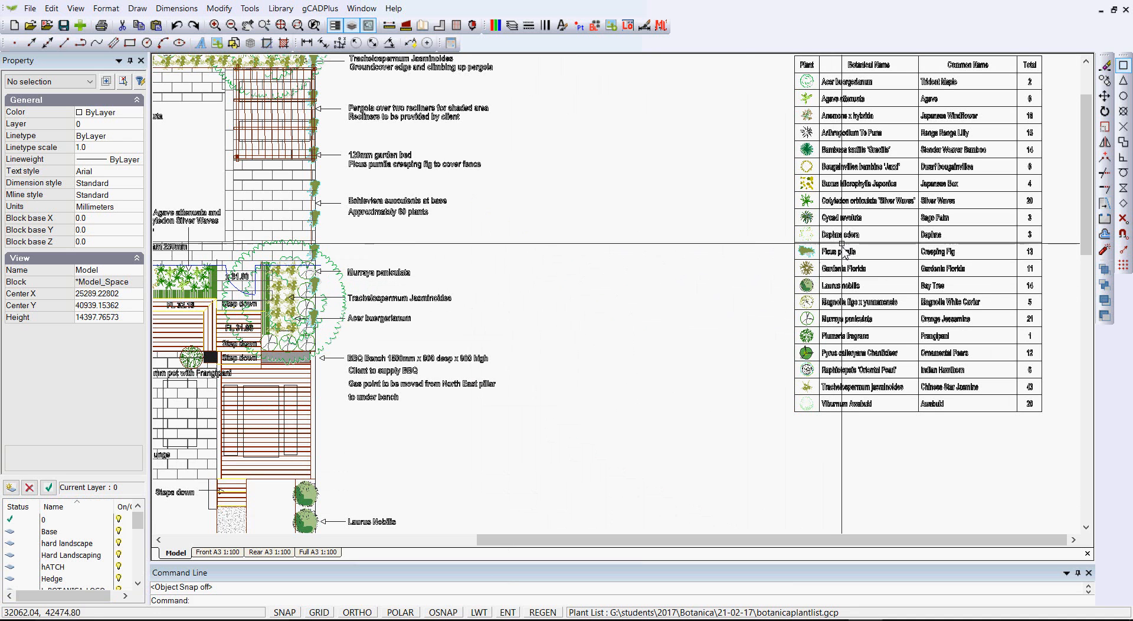
- Select the plant schedule block to check which layer it is on, and clear the selection
{"action": "left_click", "coordinate": [836, 208]}
{"action": "mouse_move", "coordinate": [696, 216]}
{"action": "middle_mouse_down"}
{"action": "mouse_move", "coordinate": [647, 257]}
{"action": "mouse_move", "coordinate": [613, 258]}
{"action": "middle_mouse_up"}
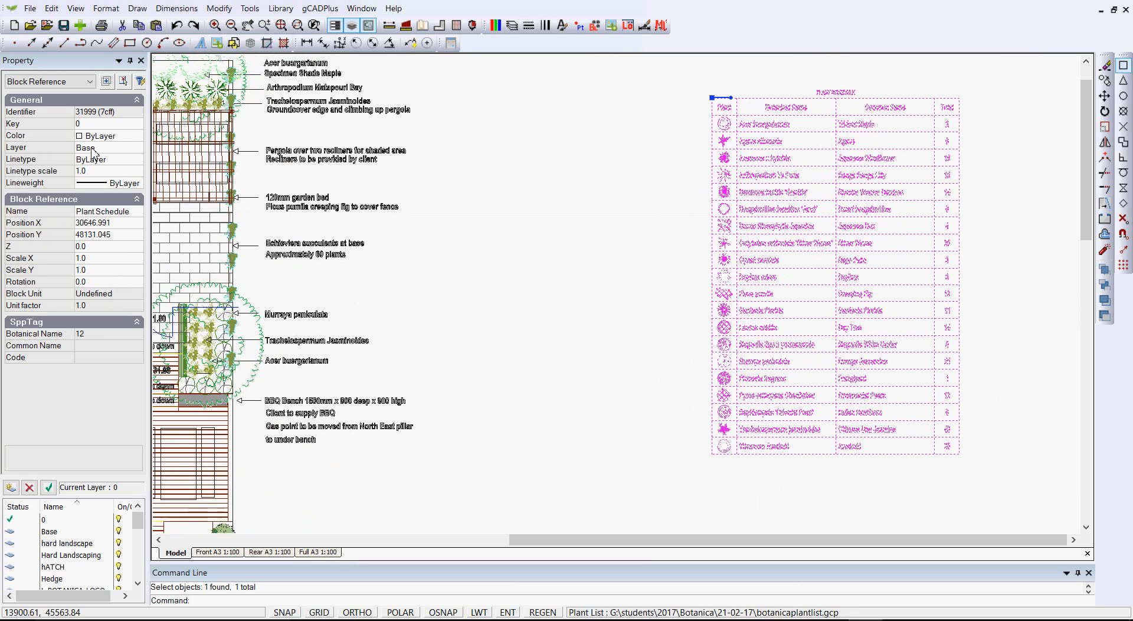
{"action": "key", "text": "Escape"}
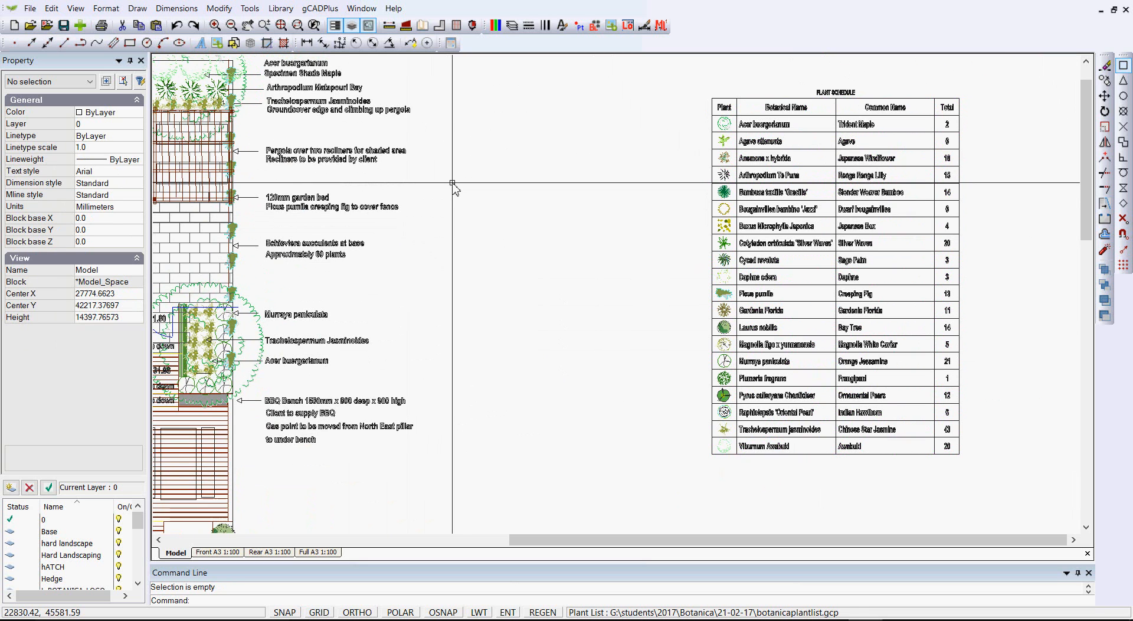
- Change the current layer to Base and return it to layer 0
{"action": "left_click", "coordinate": [97, 125]}
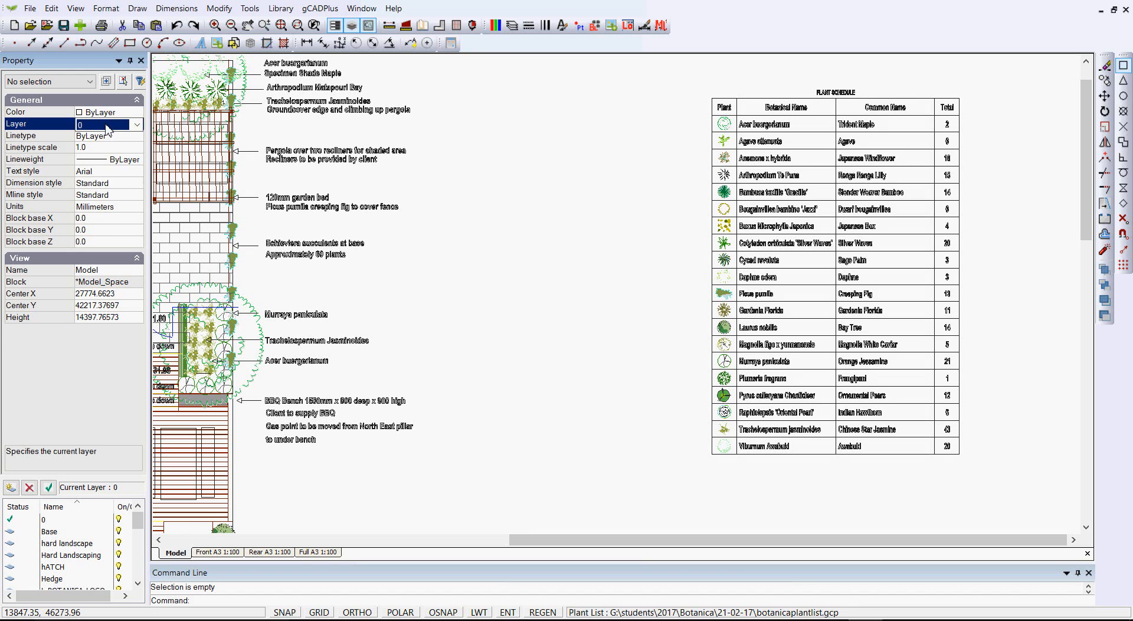
{"action": "left_click", "coordinate": [138, 125]}
{"action": "left_click", "coordinate": [120, 148]}
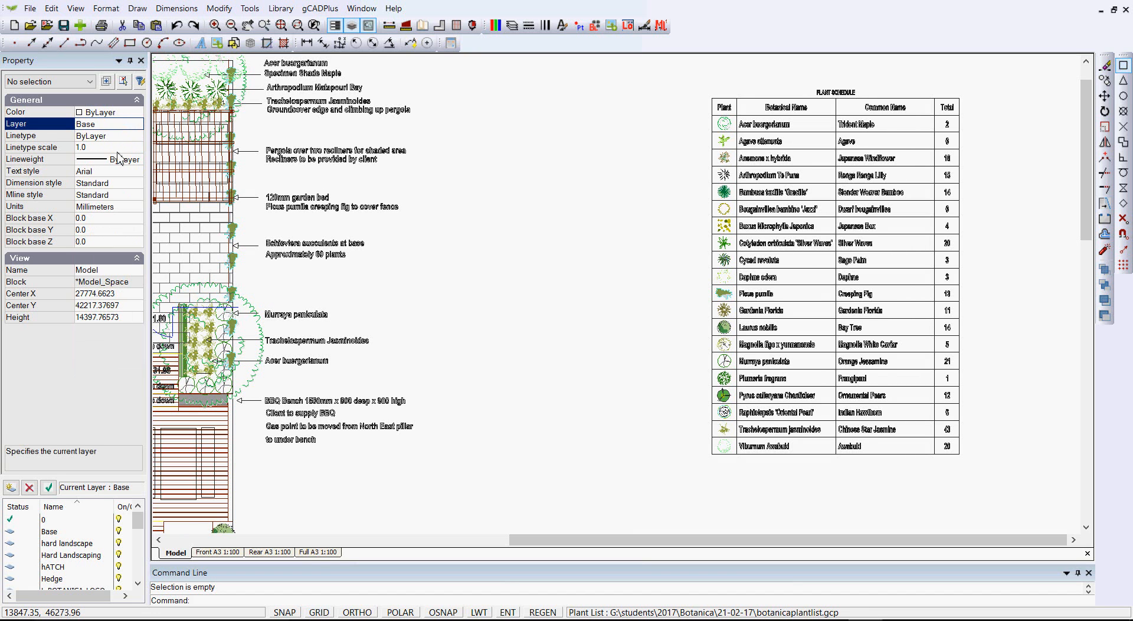
{"action": "left_click", "coordinate": [141, 127]}
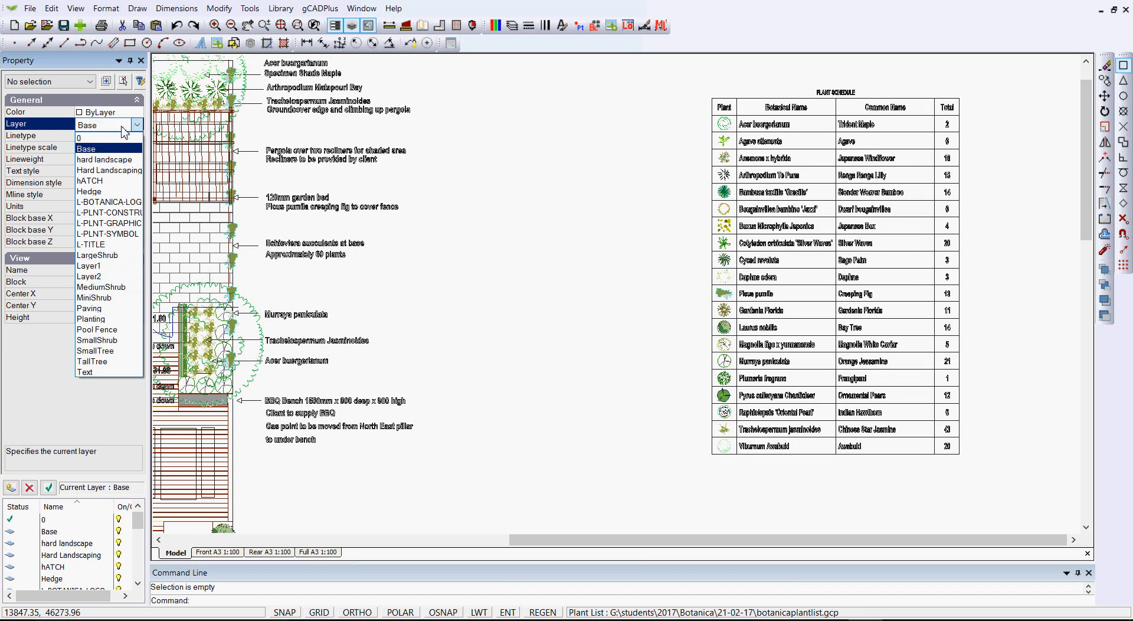
{"action": "left_click", "coordinate": [100, 139]}
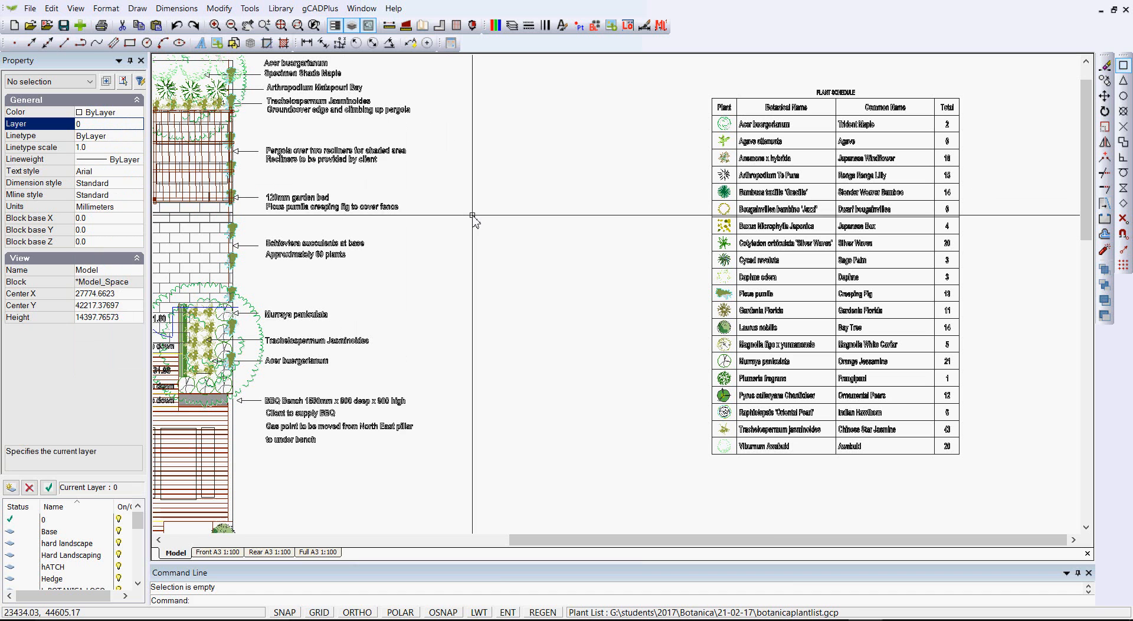
- Draw a center-radius circle of about 1633 mm radius on layer 0 between the plan notes and the plant schedule, and inspect its properties
{"action": "left_click", "coordinate": [139, 9]}
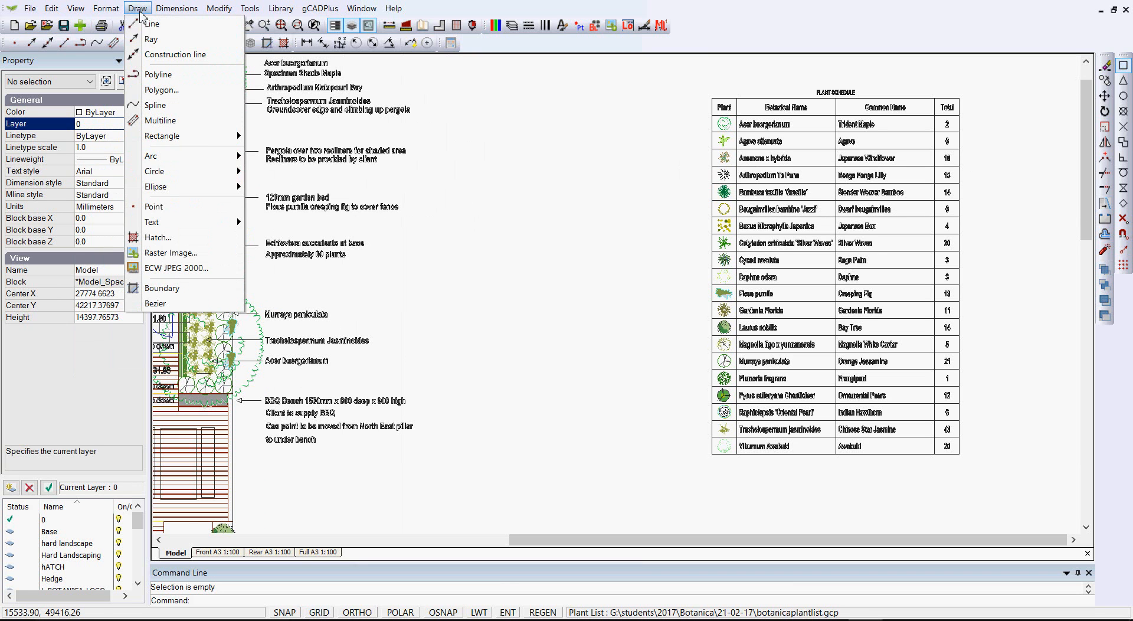
{"action": "mouse_move", "coordinate": [227, 171]}
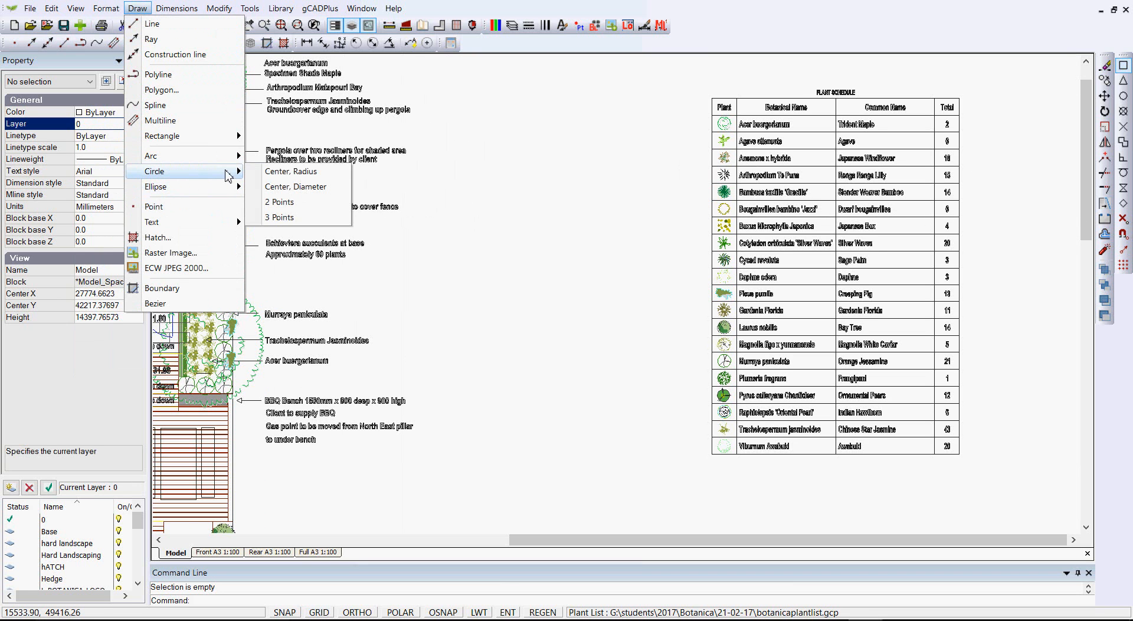
{"action": "left_click", "coordinate": [264, 176]}
{"action": "left_click", "coordinate": [539, 223]}
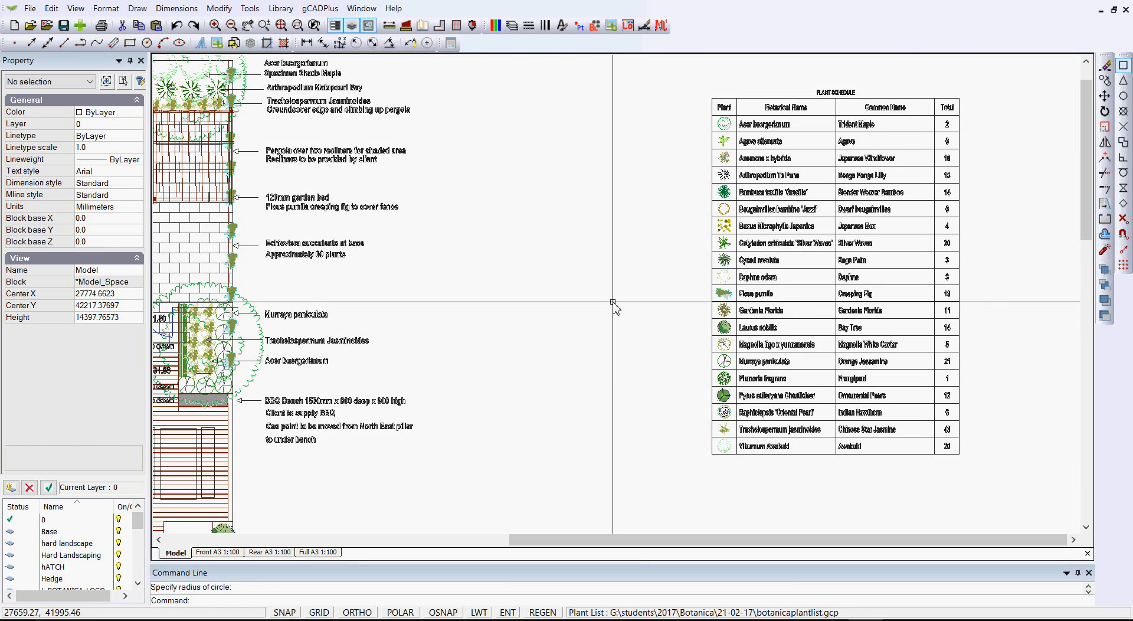
{"action": "left_click_drag", "start_coordinate": [611, 305], "coordinate": [464, 147]}
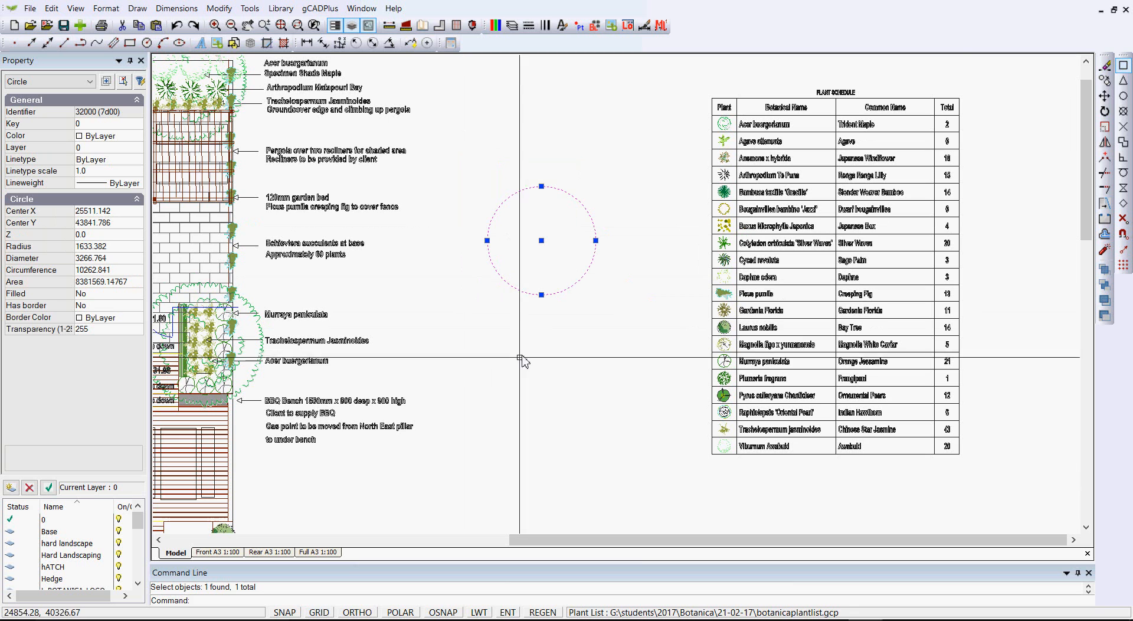
{"action": "key", "text": "Delete"}
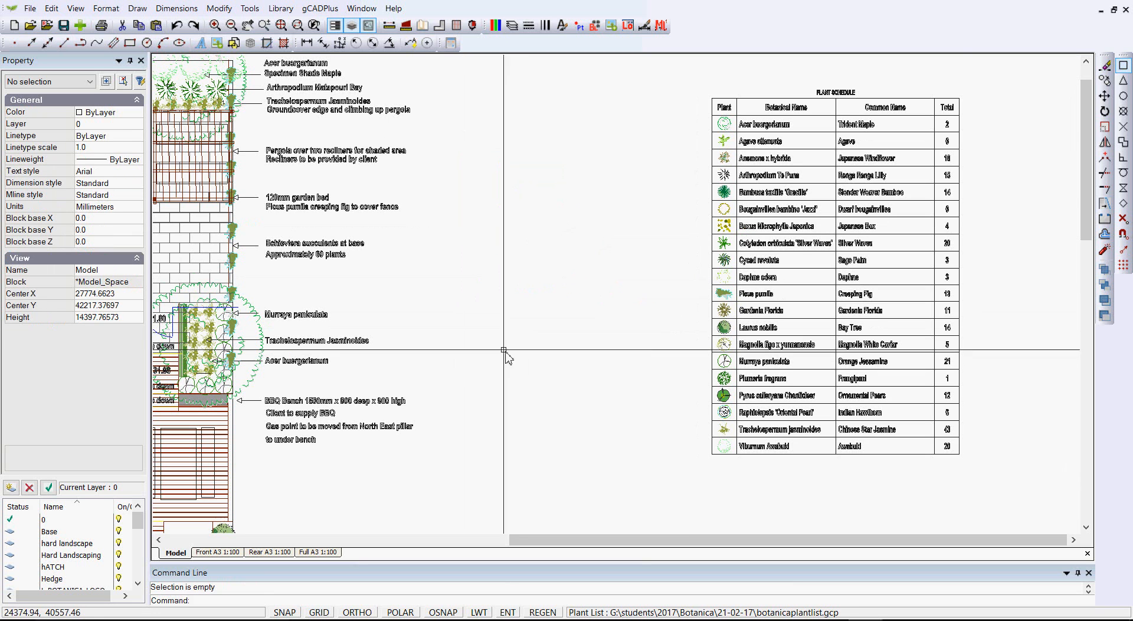
- Switch the drawing background to black to check the layer 0 circle, and restore the white background
{"action": "left_click", "coordinate": [74, 9]}
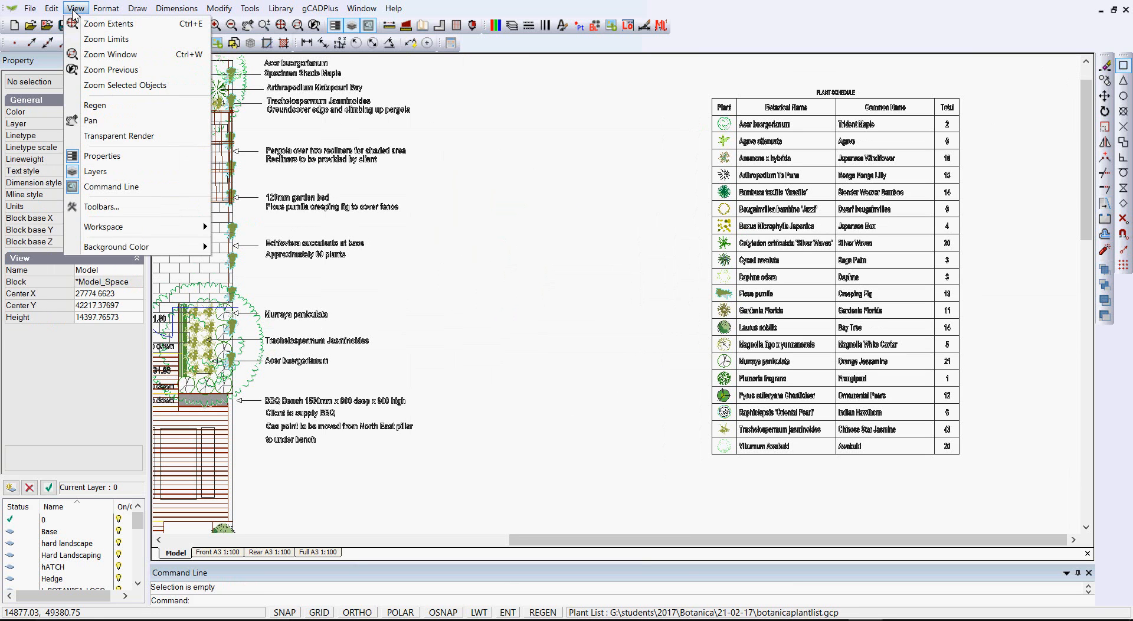
{"action": "mouse_move", "coordinate": [168, 247]}
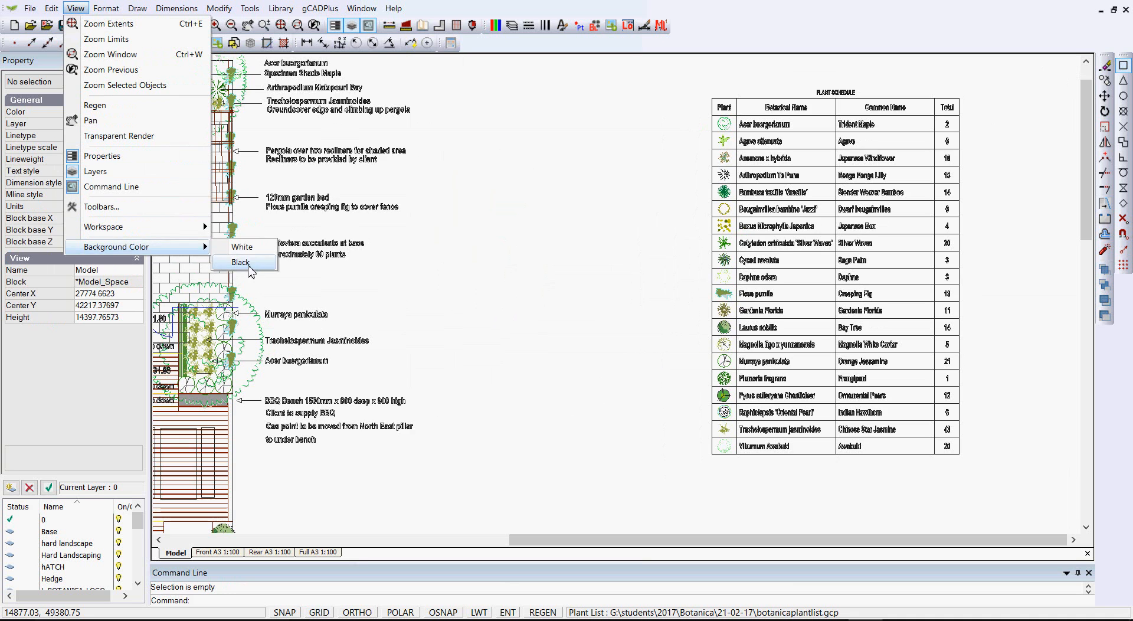
{"action": "left_click", "coordinate": [251, 267]}
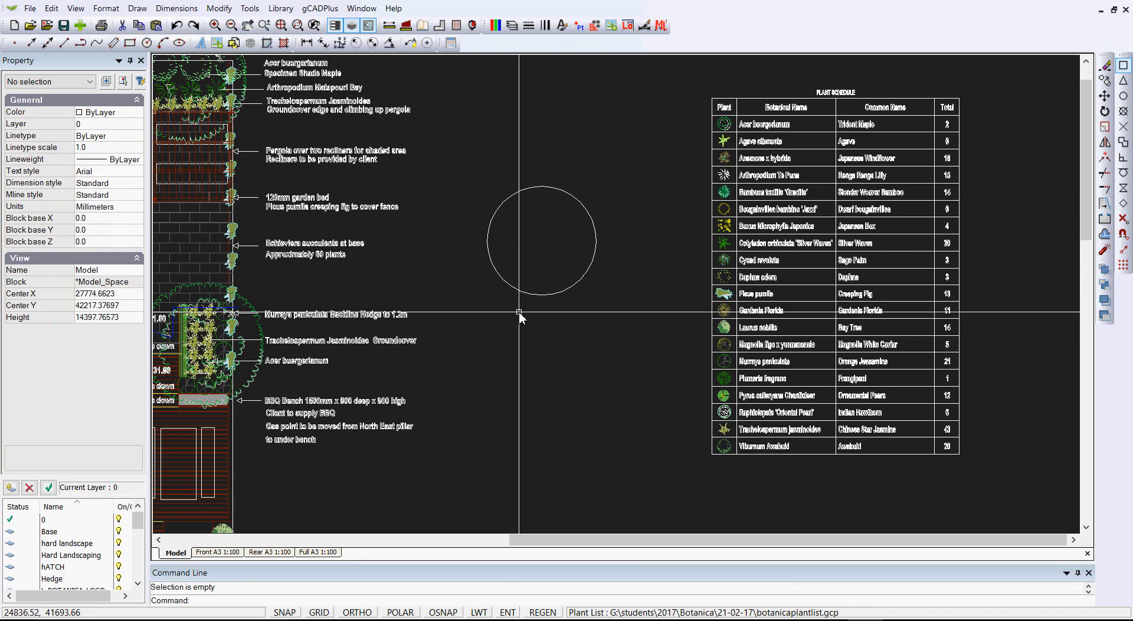
{"action": "left_click", "coordinate": [80, 11]}
{"action": "mouse_move", "coordinate": [155, 247]}
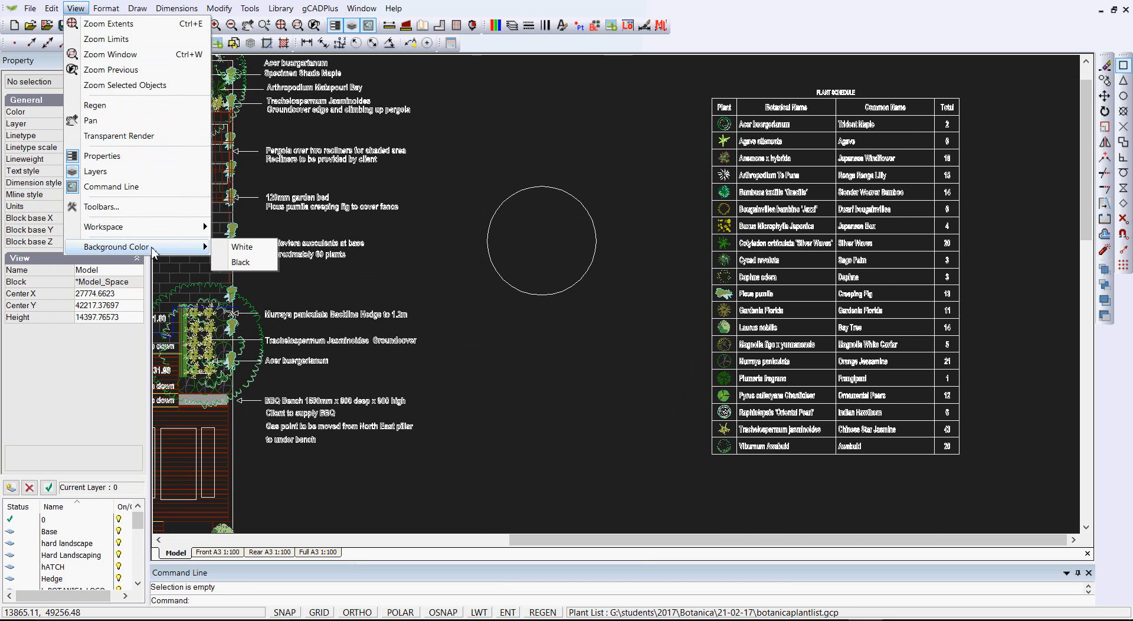
{"action": "left_click", "coordinate": [245, 251]}
- Delete the circle on layer 0 between the plan notes and the plant schedule
{"action": "left_click", "coordinate": [623, 350]}
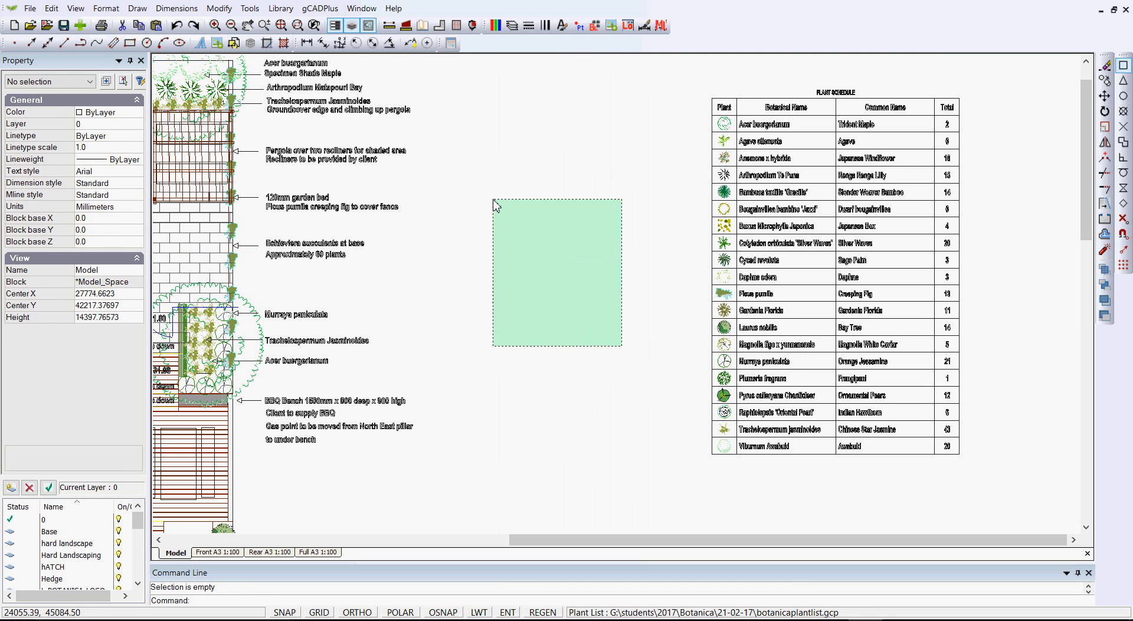
{"action": "left_click", "coordinate": [471, 171]}
{"action": "key", "text": "Delete"}
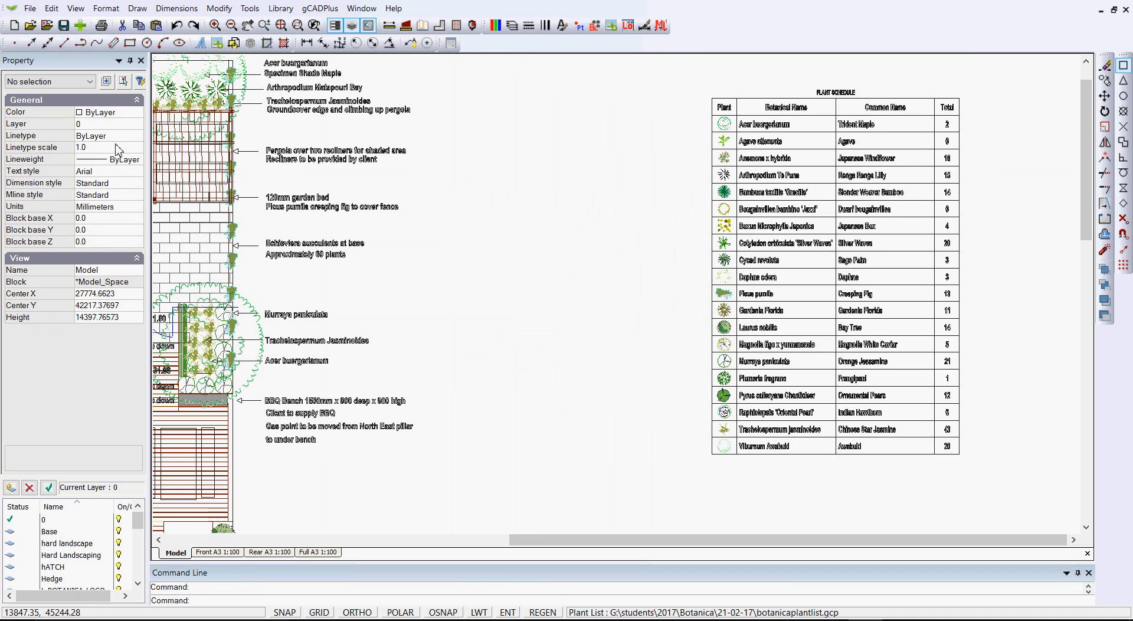
- Make Base the current layer and draw a center-radius circle between the plan notes and the plant schedule
{"action": "left_click", "coordinate": [132, 125]}
{"action": "left_click", "coordinate": [137, 125]}
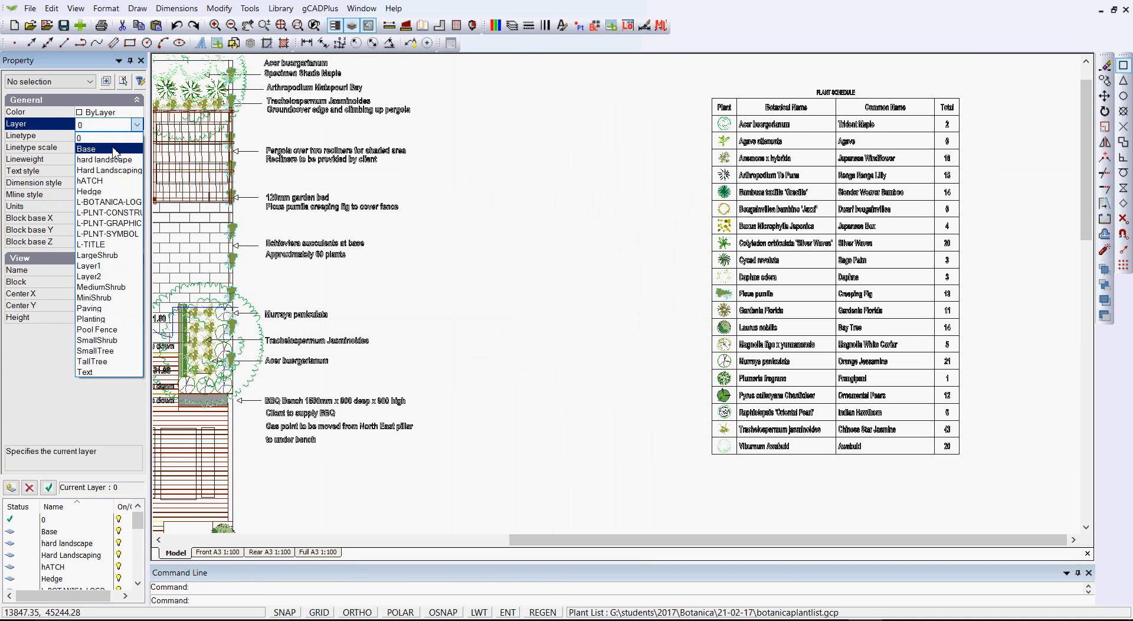
{"action": "left_click", "coordinate": [117, 149]}
{"action": "left_click", "coordinate": [138, 8]}
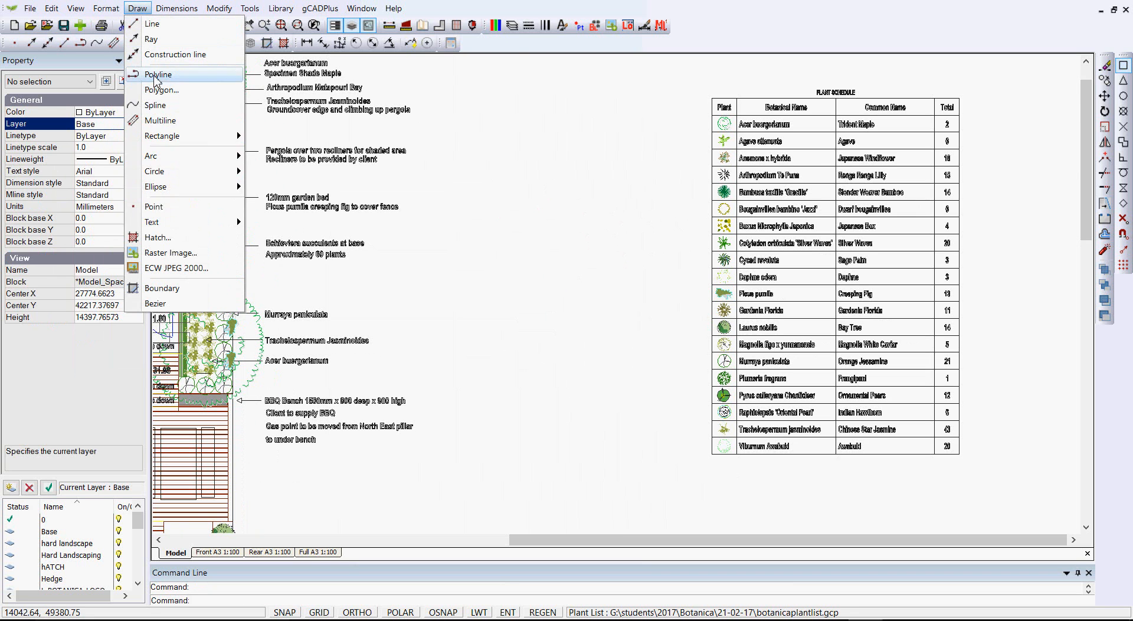
{"action": "mouse_move", "coordinate": [165, 171]}
{"action": "left_click", "coordinate": [270, 172]}
{"action": "left_click", "coordinate": [523, 226]}
{"action": "left_click", "coordinate": [569, 237]}
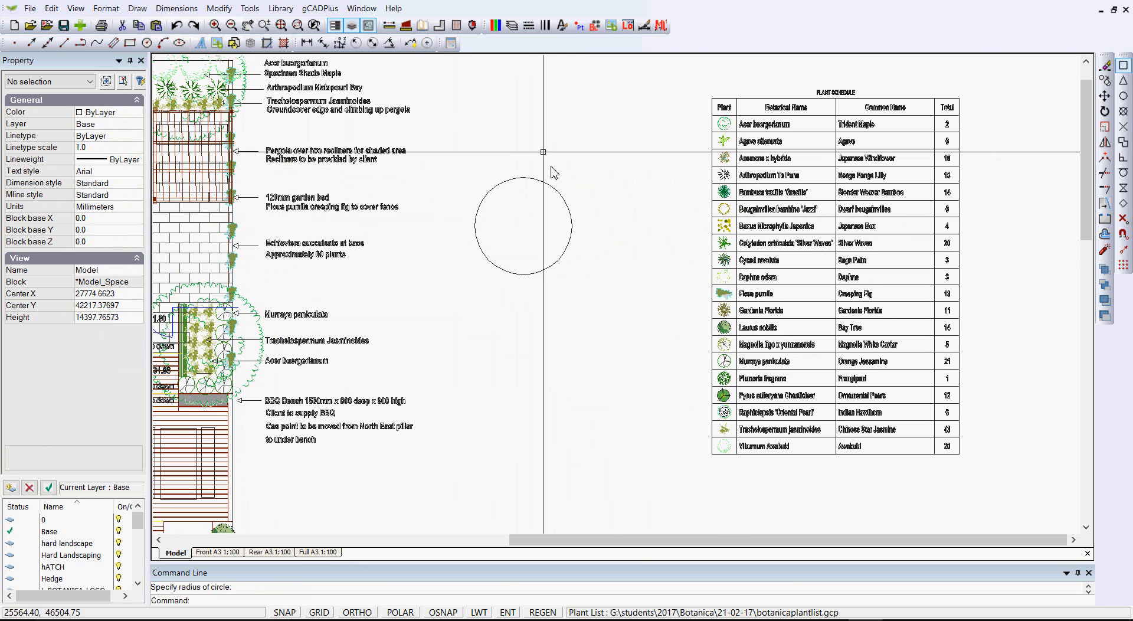
- Compare the properties of layers 0 and Base, and set the Base layer's lineweight to Default
{"action": "left_click", "coordinate": [512, 26]}
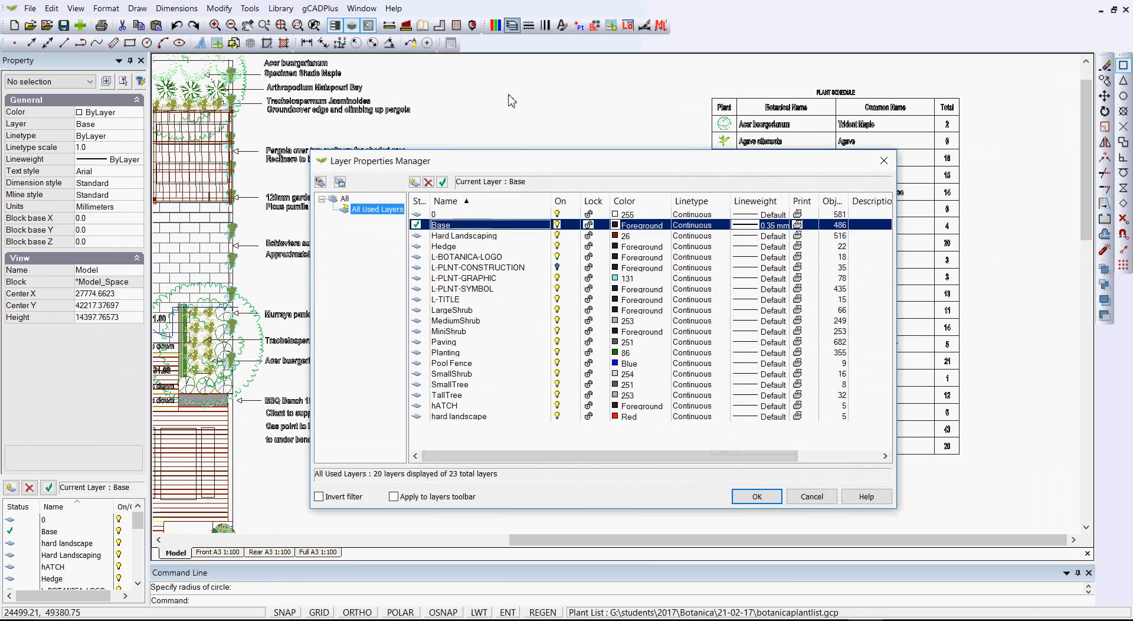
{"action": "left_click", "coordinate": [479, 214]}
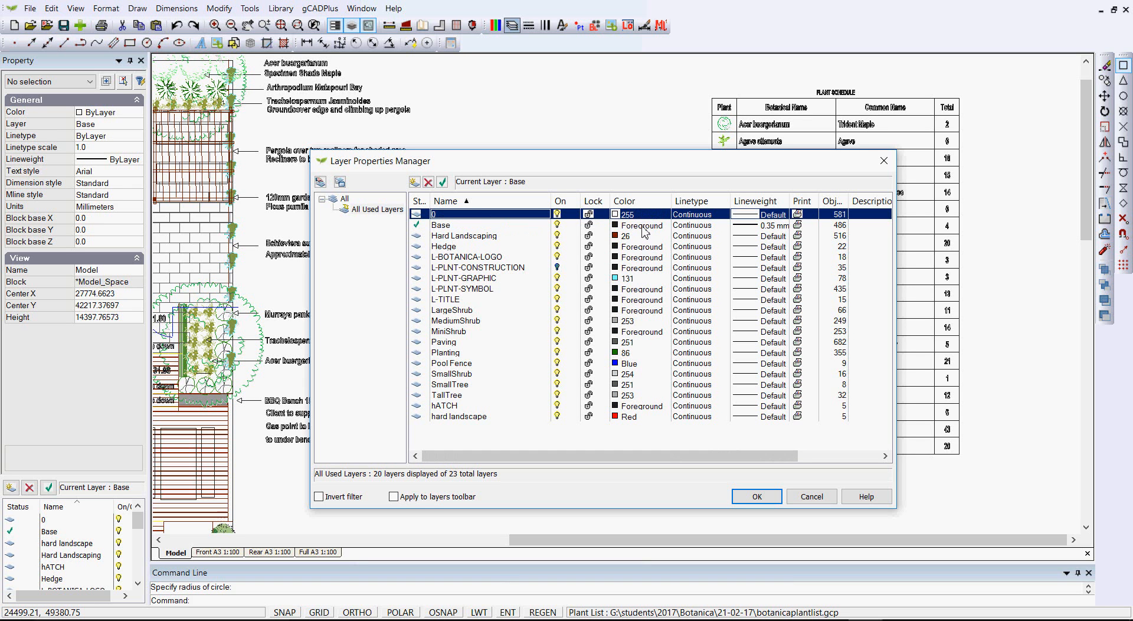
{"action": "left_click", "coordinate": [753, 227]}
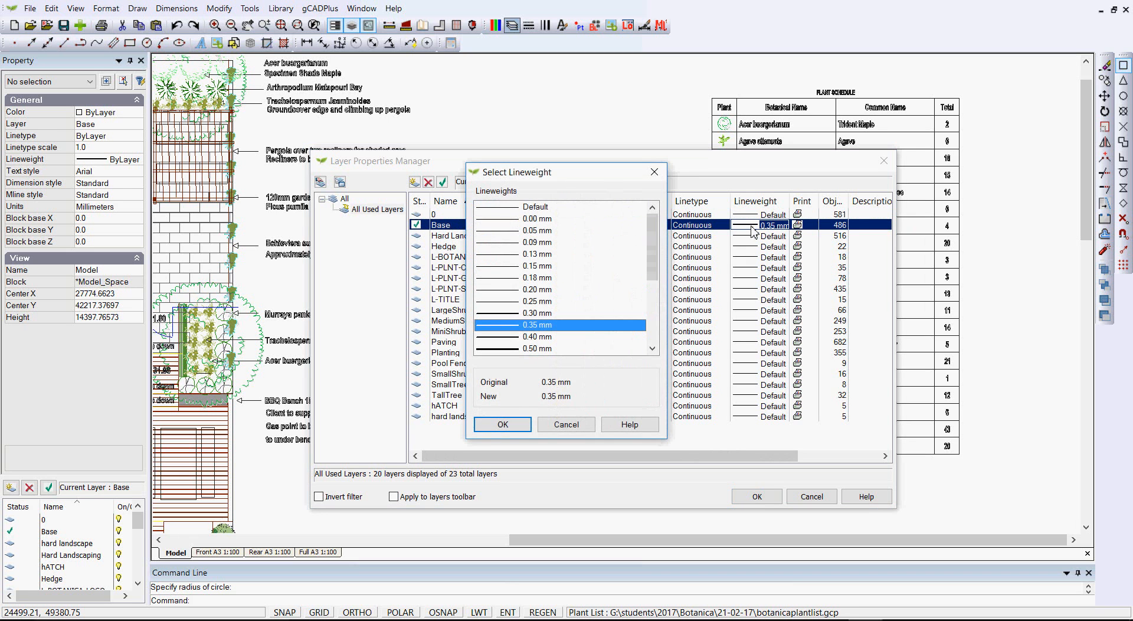
{"action": "left_click", "coordinate": [522, 207]}
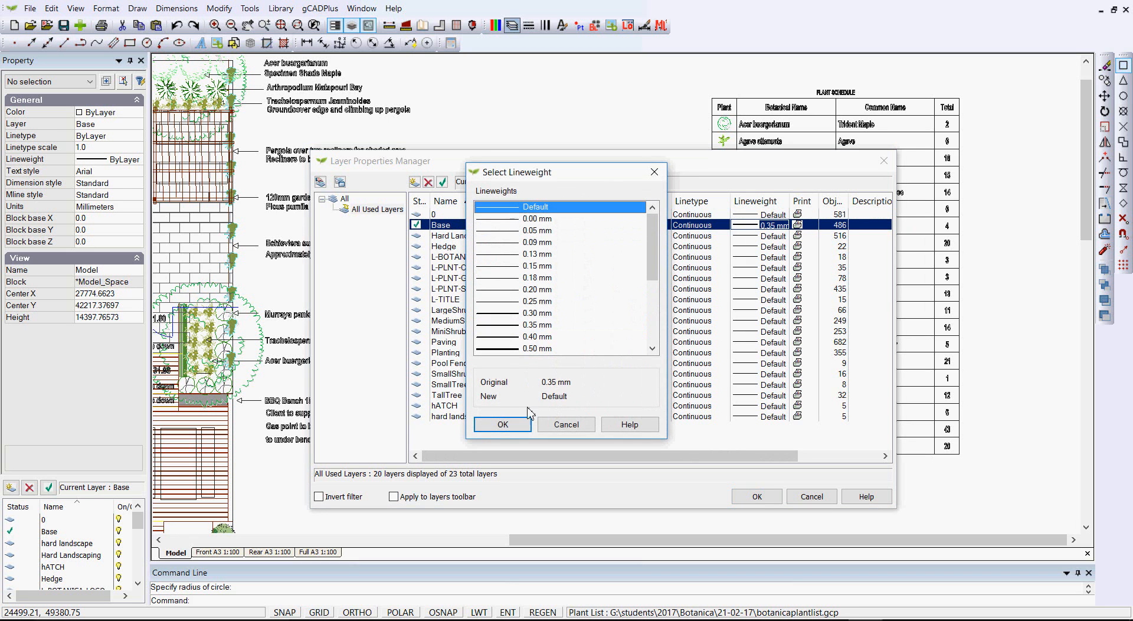
{"action": "left_click", "coordinate": [502, 425]}
{"action": "left_click", "coordinate": [761, 496]}
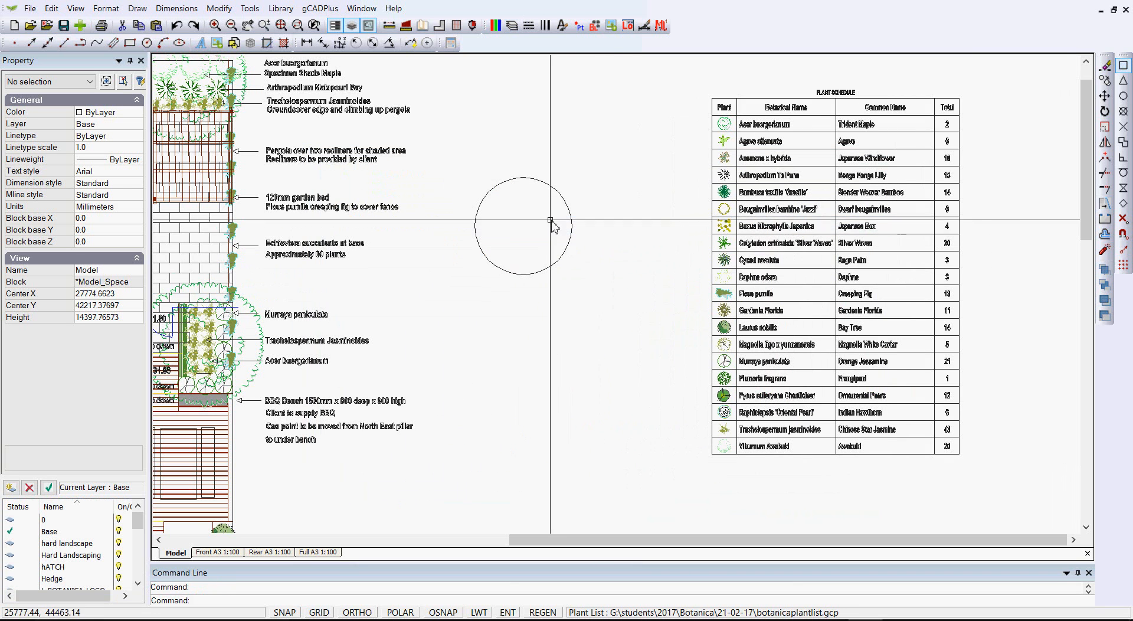
- Make layer 0 current and draw a standard plant schedule with text height 200, spanning the existing schedule table from corner to corner
{"action": "left_click", "coordinate": [133, 125]}
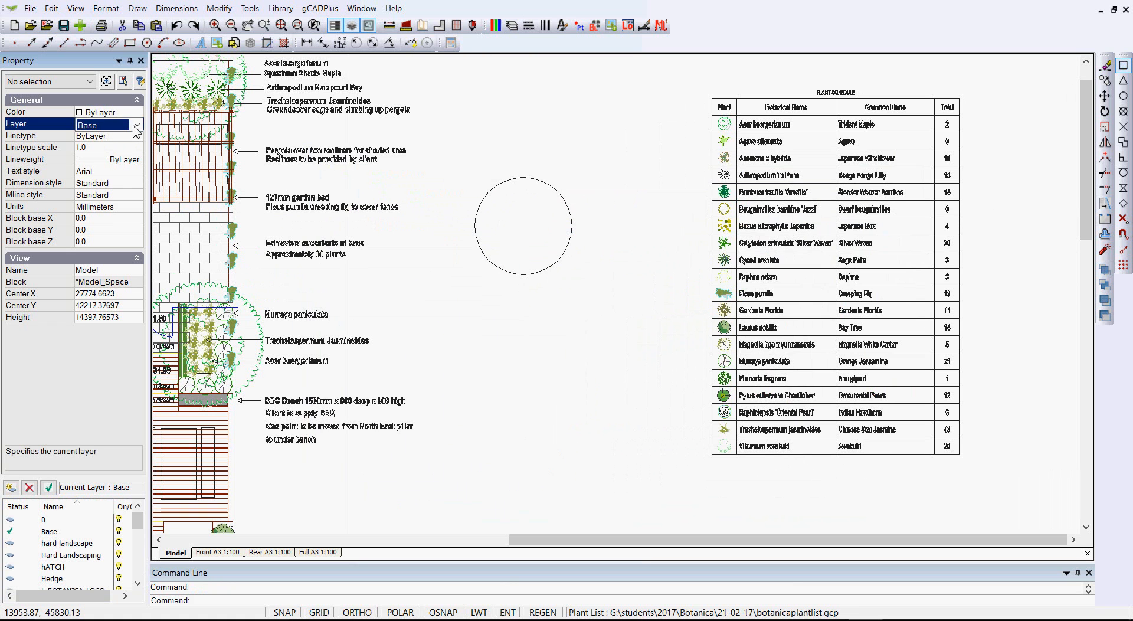
{"action": "left_click", "coordinate": [137, 125]}
{"action": "left_click", "coordinate": [118, 138]}
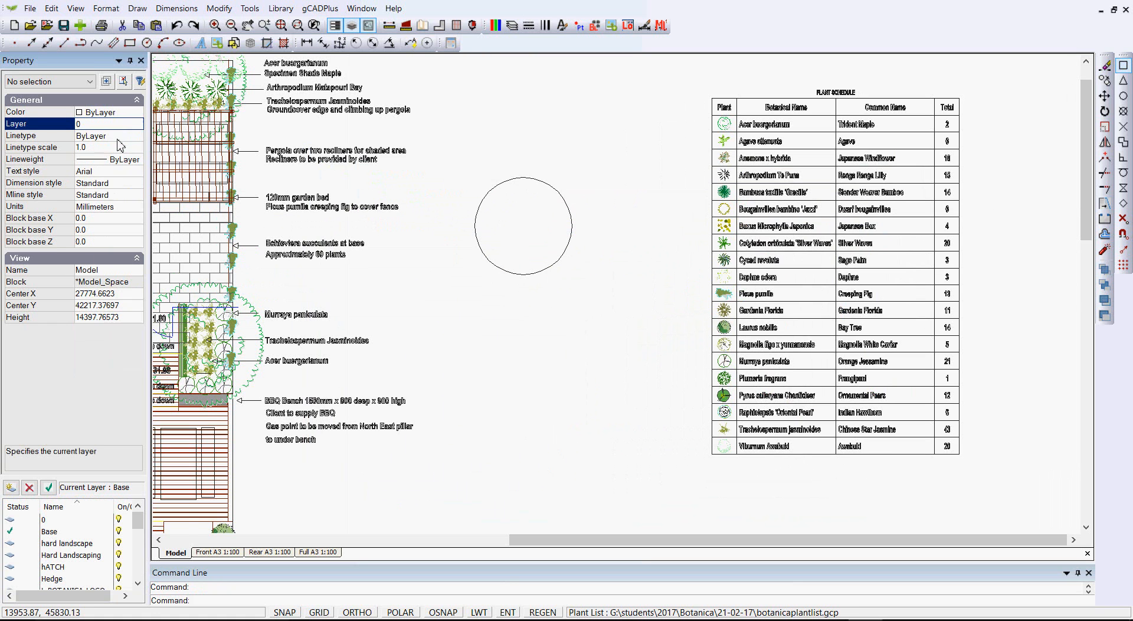
{"action": "left_click", "coordinate": [318, 9]}
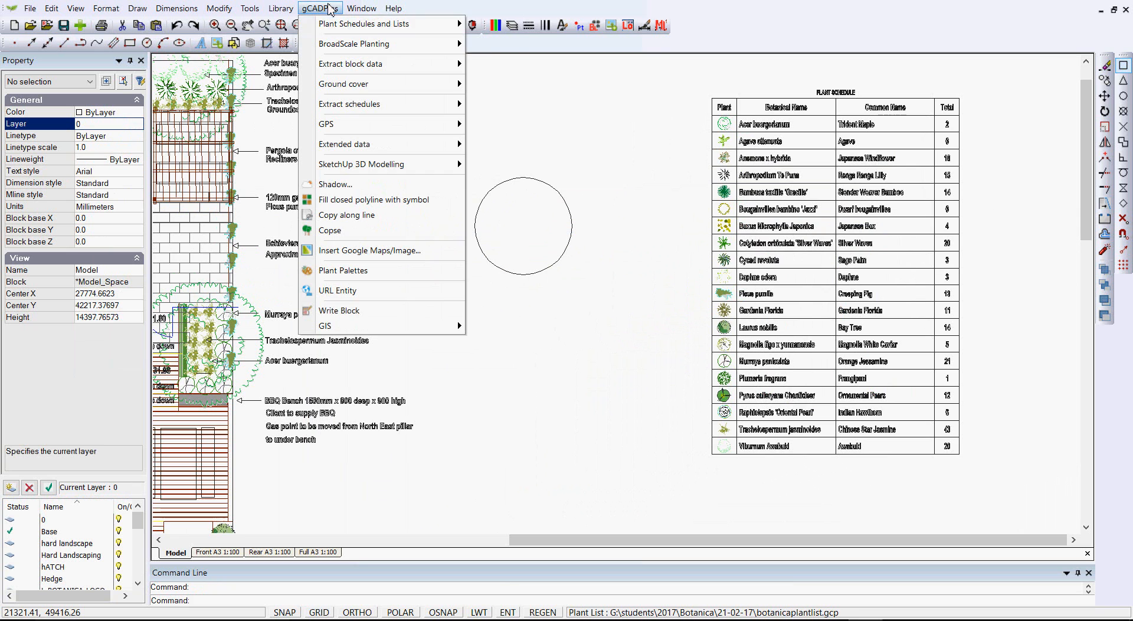
{"action": "mouse_move", "coordinate": [365, 23]}
{"action": "mouse_move", "coordinate": [633, 180]}
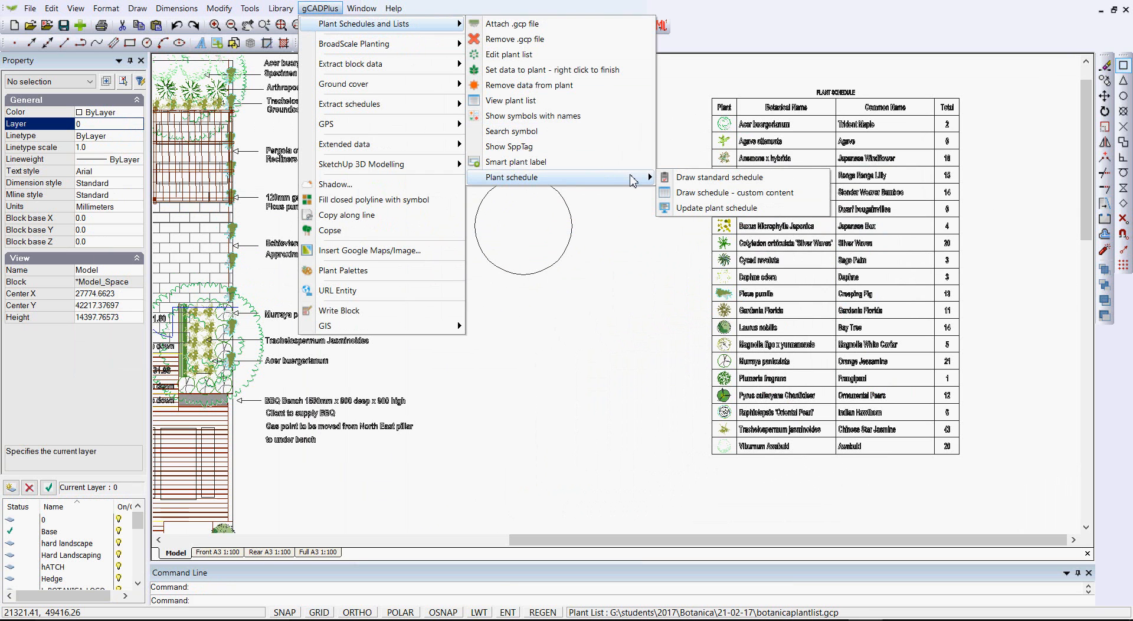
{"action": "left_click", "coordinate": [688, 178]}
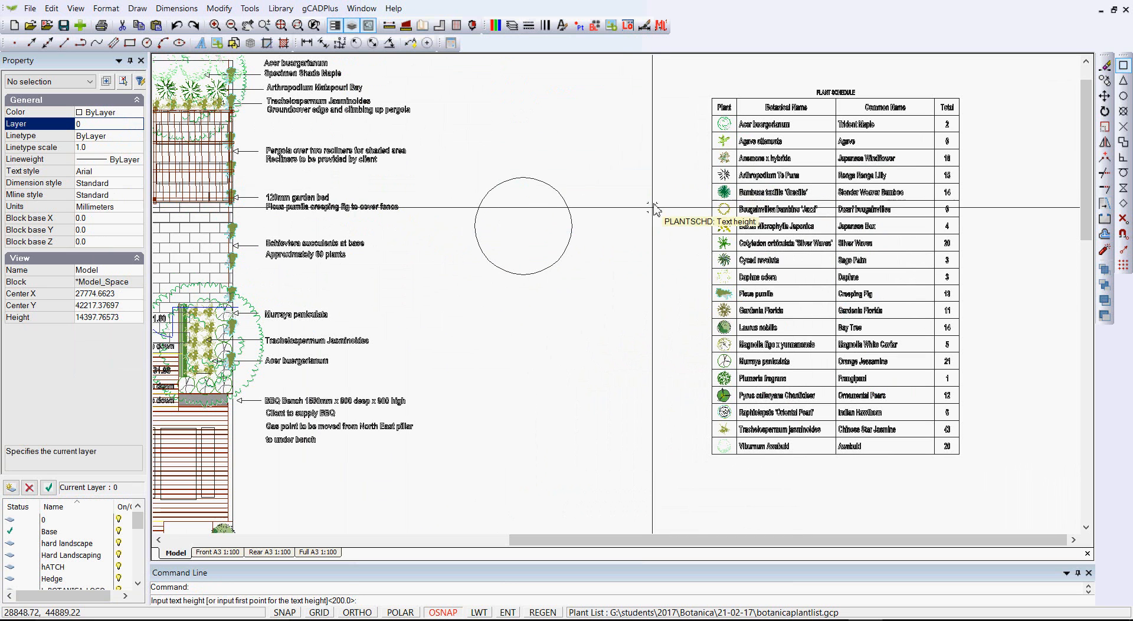
{"action": "key", "text": "Return"}
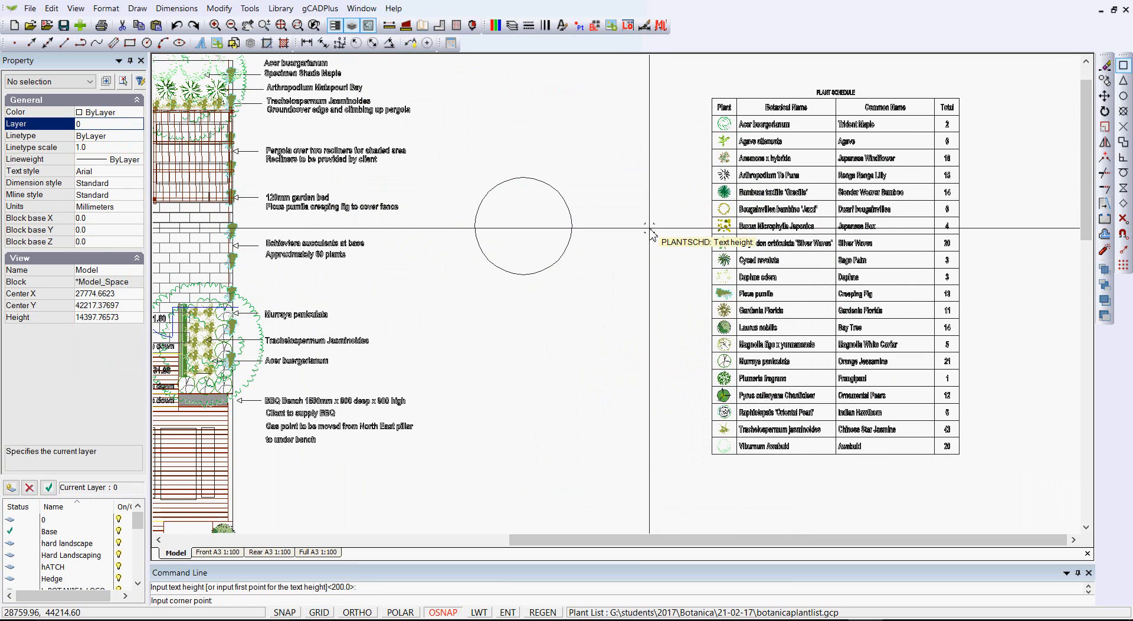
{"action": "left_click", "coordinate": [711, 98]}
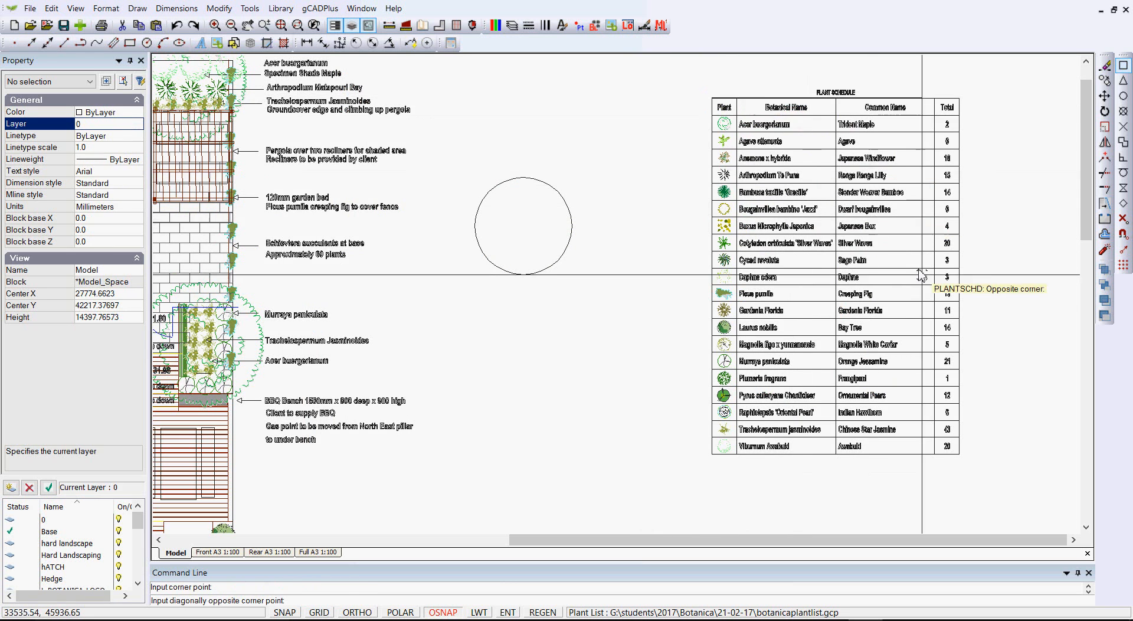
{"action": "left_click", "coordinate": [960, 454]}
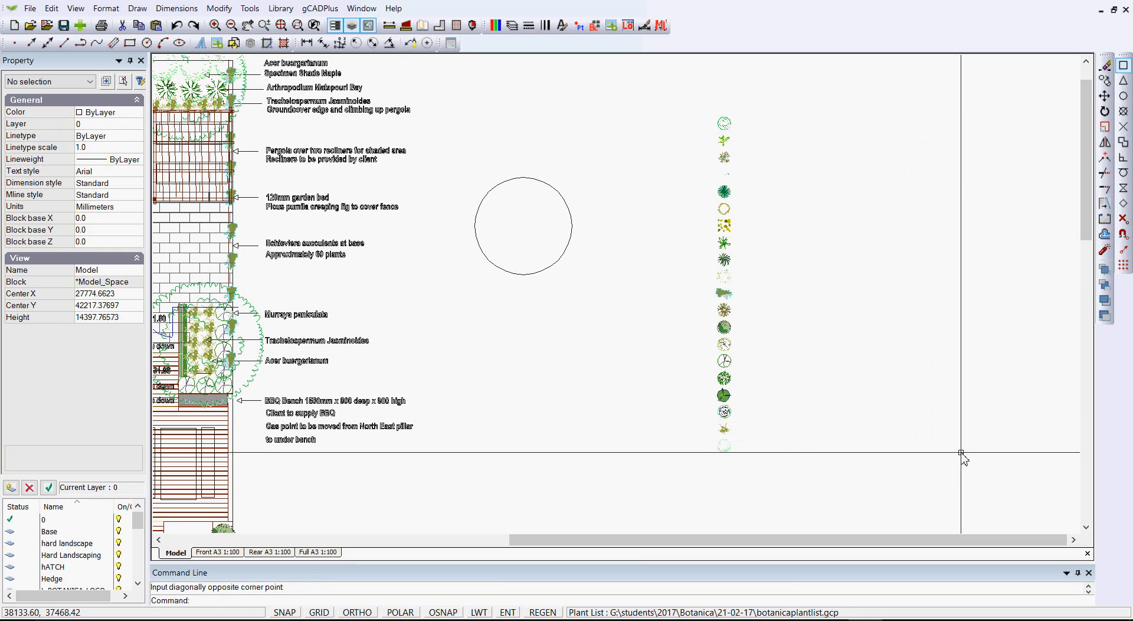
- Select the invisible plant schedule block around its symbol column to inspect its layer and color, and clear the selection
{"action": "left_click", "coordinate": [1007, 467]}
{"action": "left_click", "coordinate": [833, 292]}
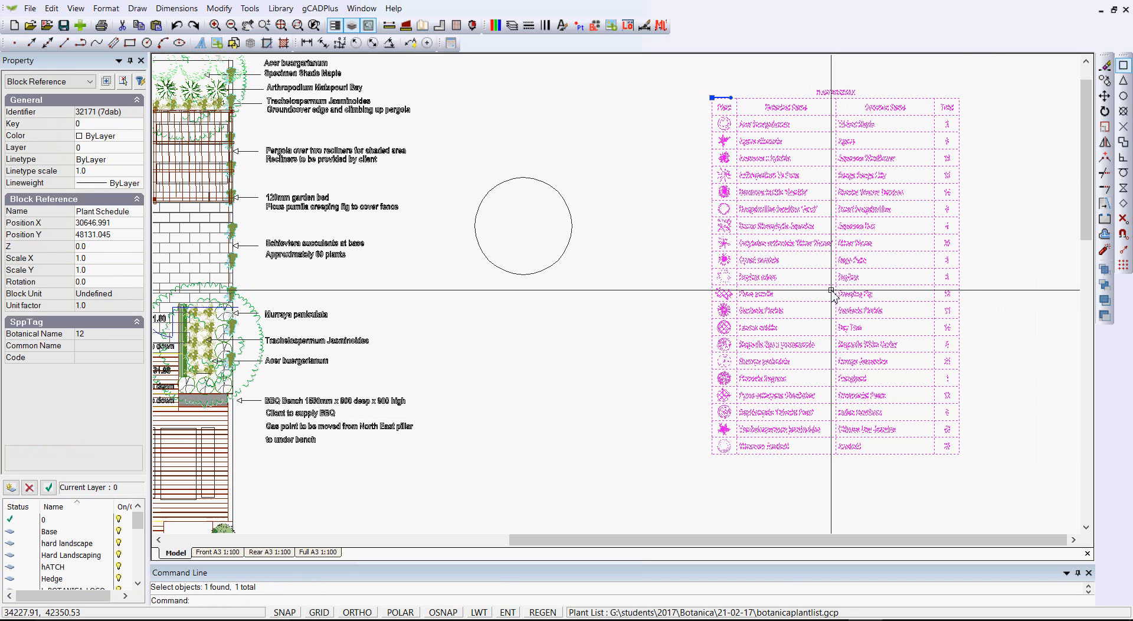
{"action": "key", "text": "Delete"}
{"action": "left_click", "coordinate": [830, 290]}
{"action": "left_click", "coordinate": [831, 290]}
- Move the plant schedule block from layer 0 to the Base layer and clear the selection
{"action": "left_click", "coordinate": [977, 486]}
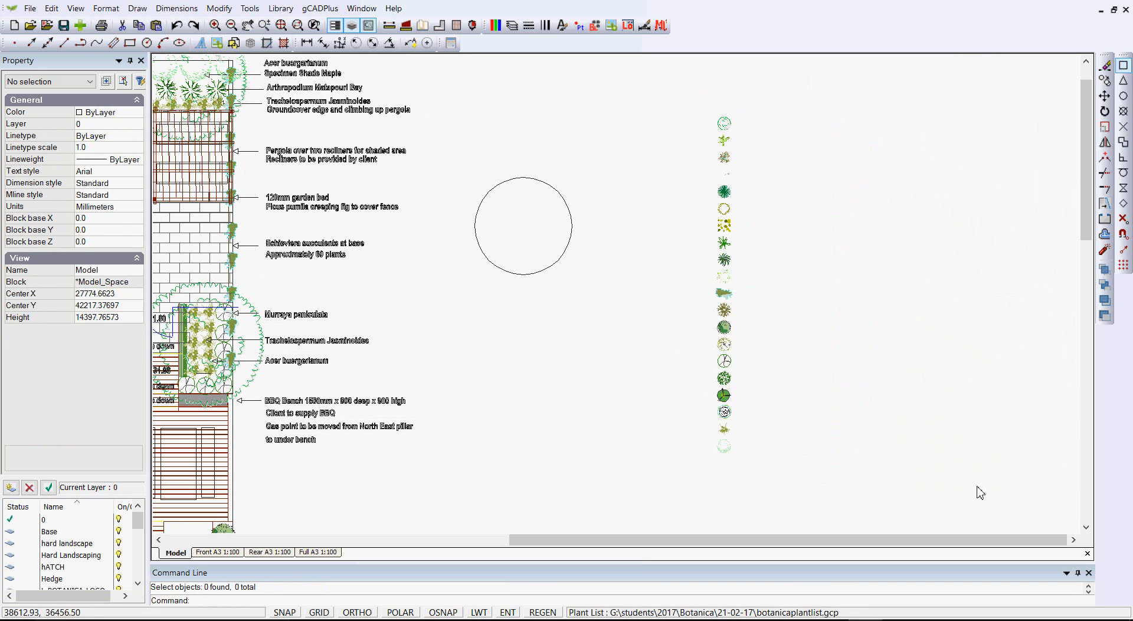
{"action": "left_click", "coordinate": [771, 383]}
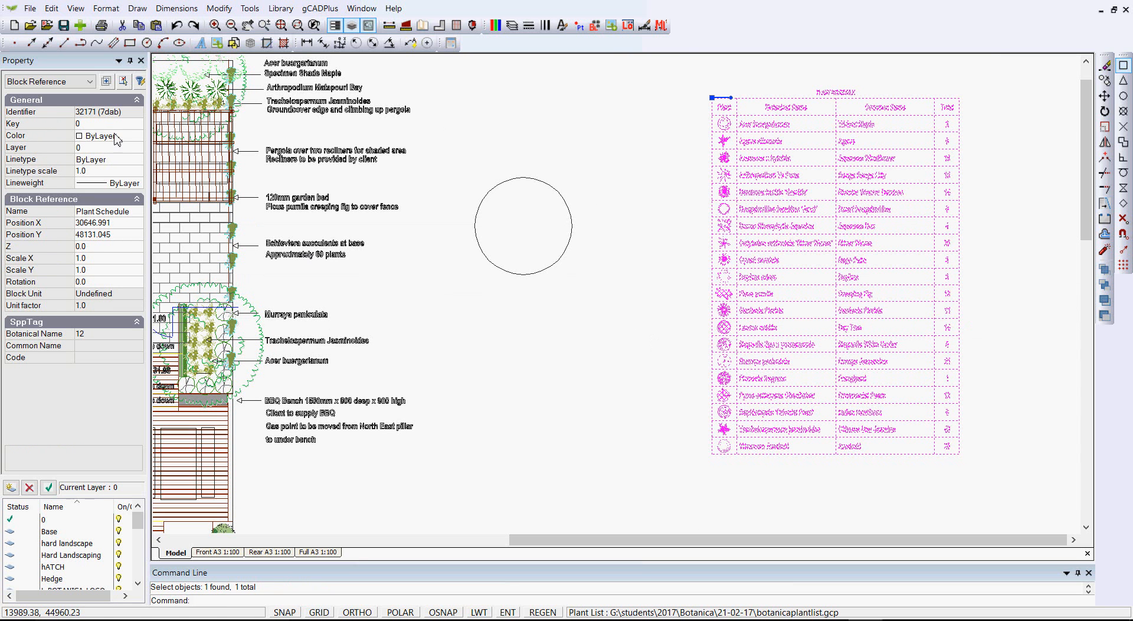
{"action": "left_click", "coordinate": [135, 124]}
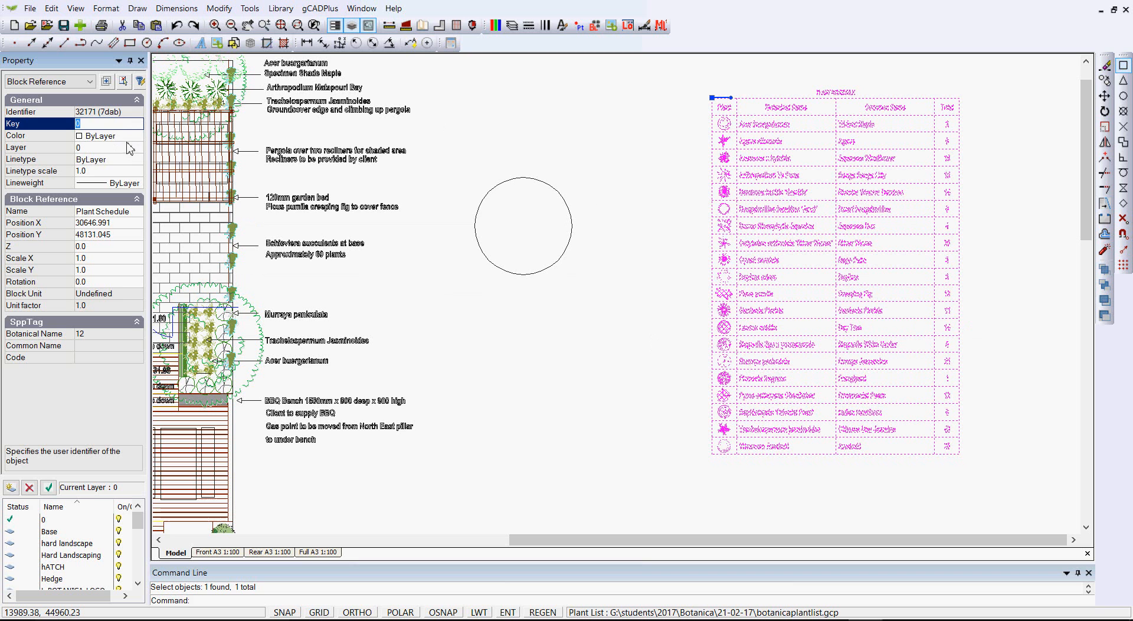
{"action": "left_click", "coordinate": [126, 149]}
{"action": "left_click", "coordinate": [126, 152]}
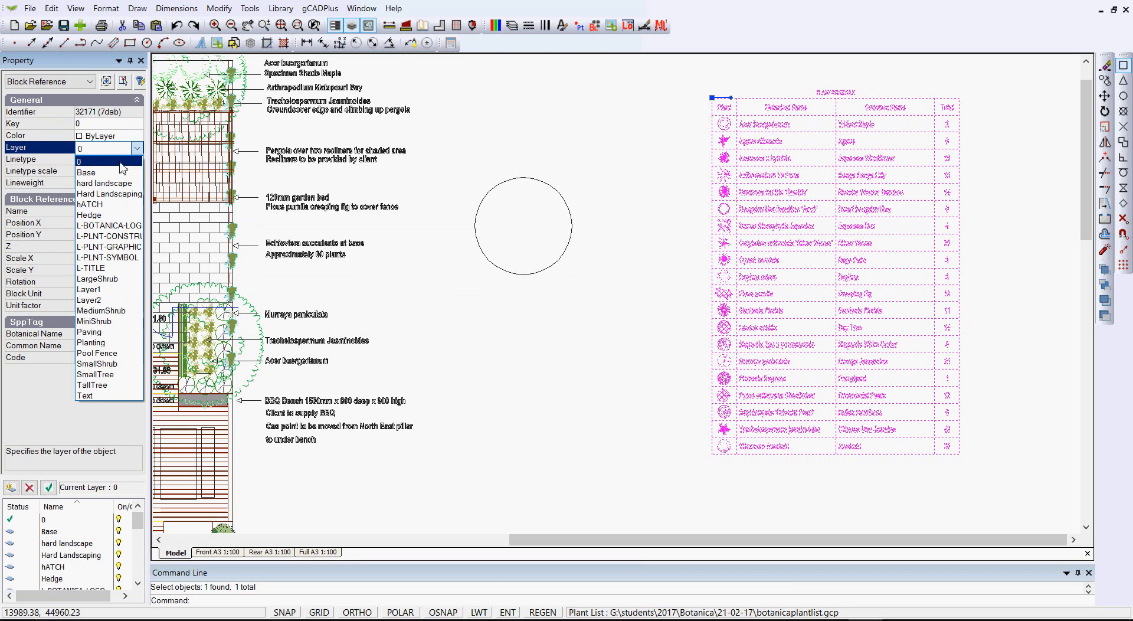
{"action": "left_click", "coordinate": [127, 161]}
{"action": "key", "text": "Escape"}
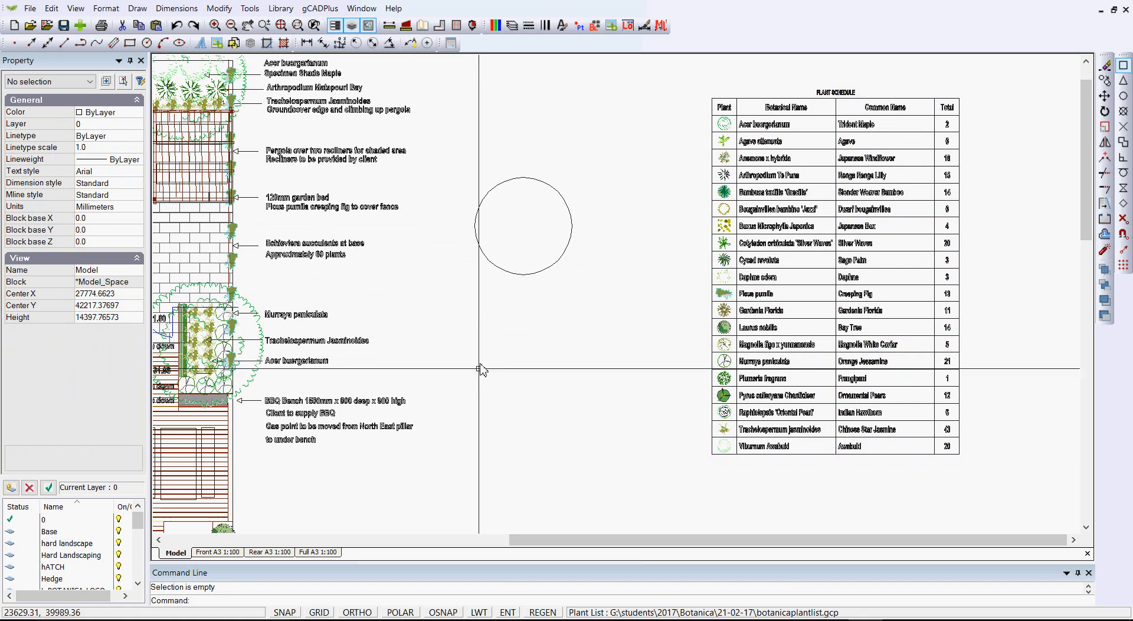
- Review the colors assigned to the used layers in the Layer Properties Manager, and leave it without changes
{"action": "left_click", "coordinate": [513, 25]}
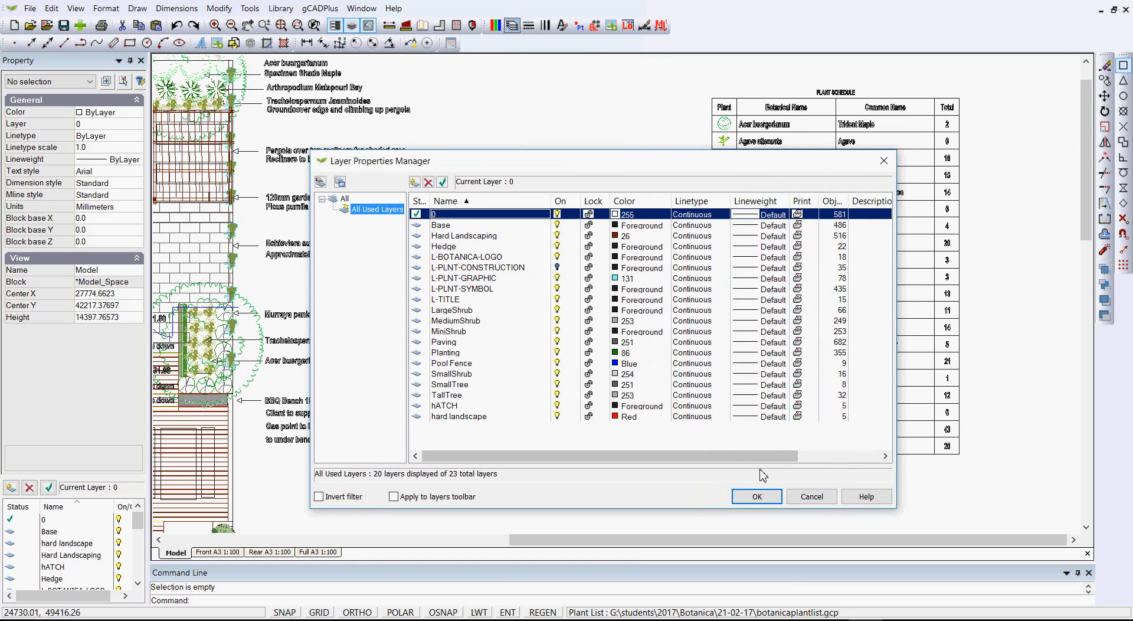
{"action": "left_click", "coordinate": [811, 497]}
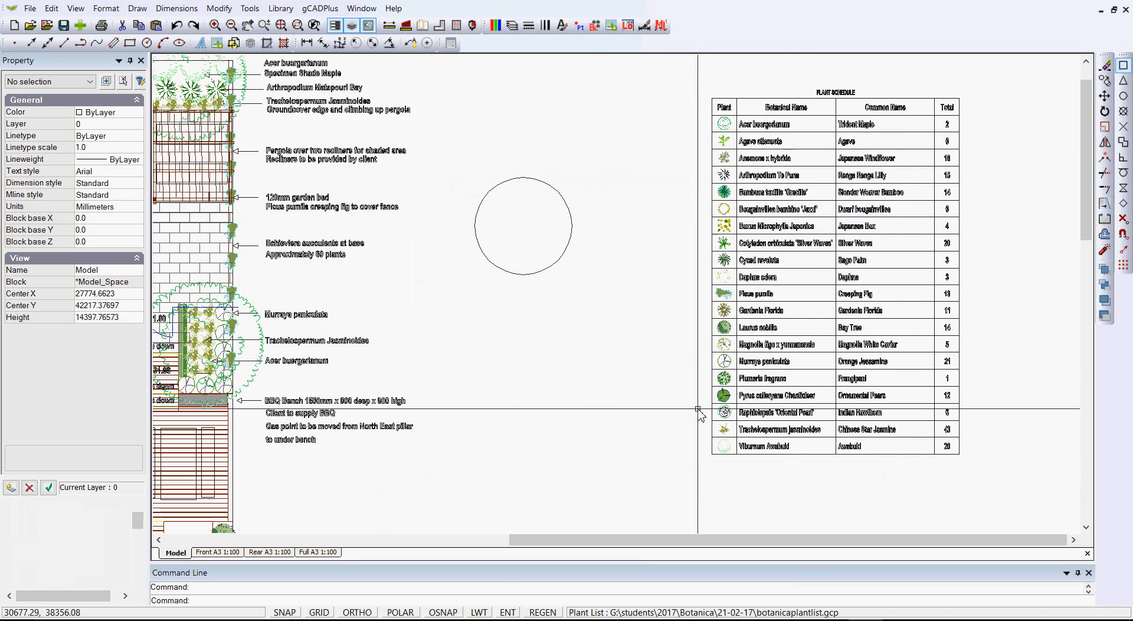